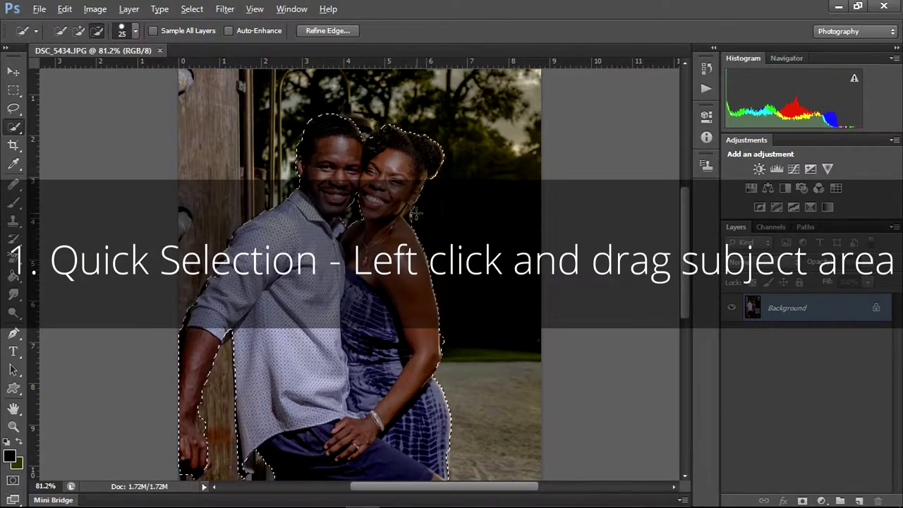
Step: Quick-select the couple, then subtract the background patch beside the woman's earring and neck
{"action": "scroll", "coordinate": [421, 243], "scroll_direction": "up", "scroll_amount": 3}
{"action": "scroll", "coordinate": [449, 349], "scroll_direction": "down", "scroll_amount": 3}
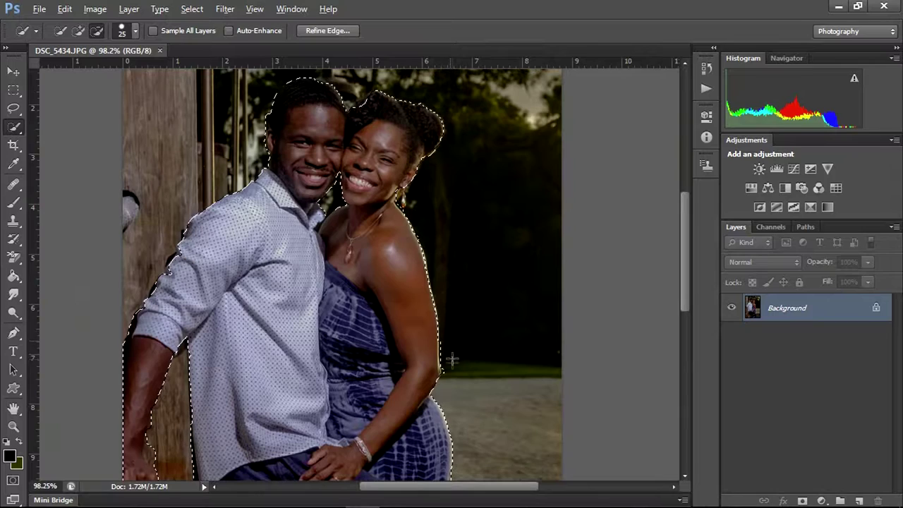
{"action": "scroll", "coordinate": [446, 335], "scroll_direction": "up", "scroll_amount": 3}
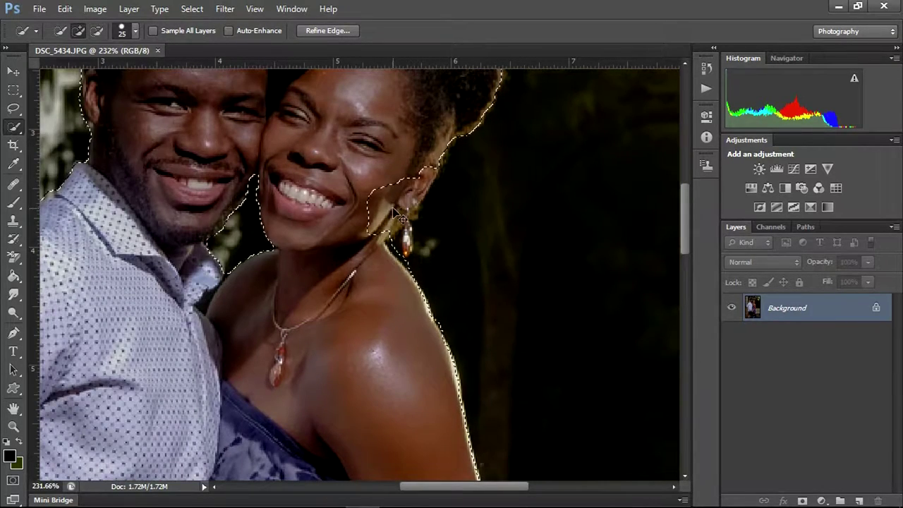
{"action": "left_click_drag", "start_coordinate": [398, 248], "coordinate": [408, 247]}
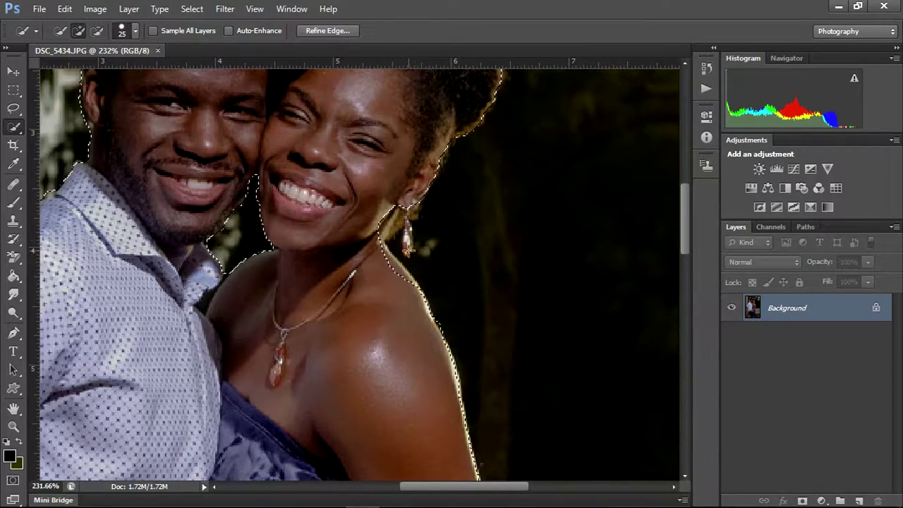
{"action": "key", "text": "bracketleft"}
{"action": "key", "text": "bracketleft"}
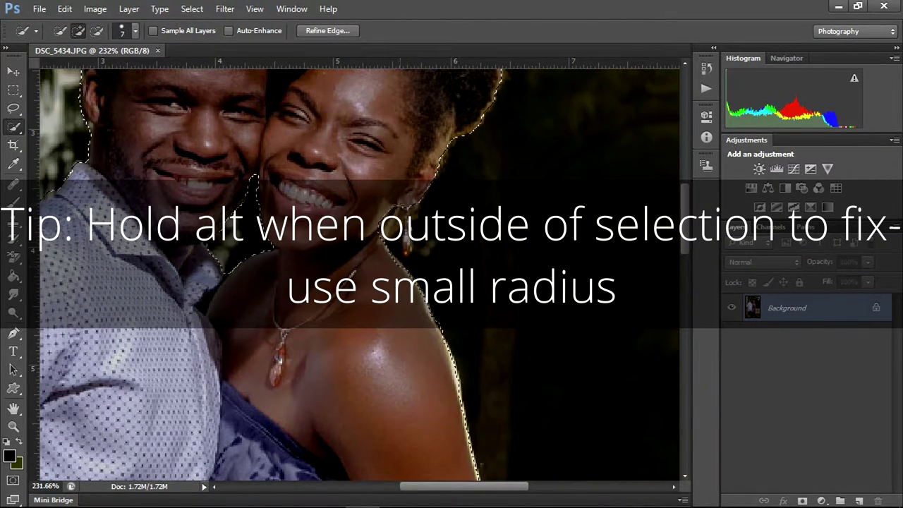
{"action": "scroll", "coordinate": [417, 265], "scroll_direction": "down", "scroll_amount": 3}
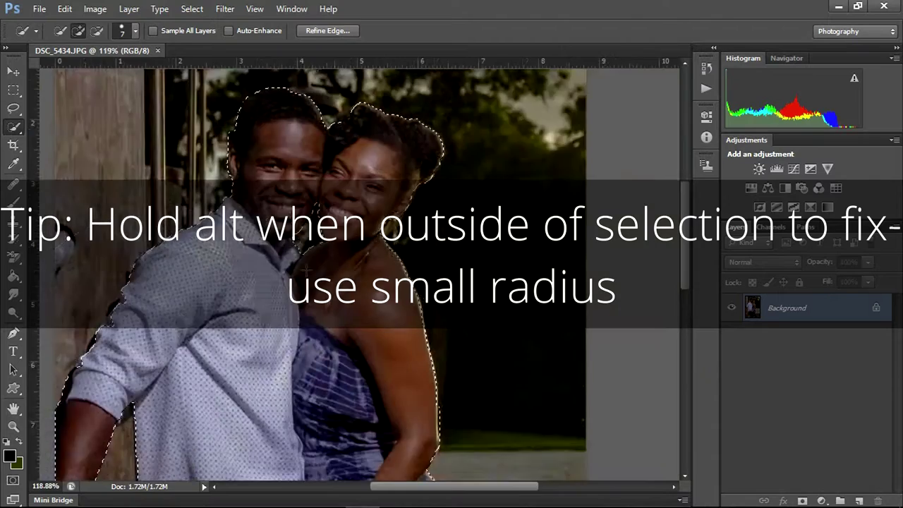
{"action": "scroll", "coordinate": [417, 265], "scroll_direction": "down", "scroll_amount": 2}
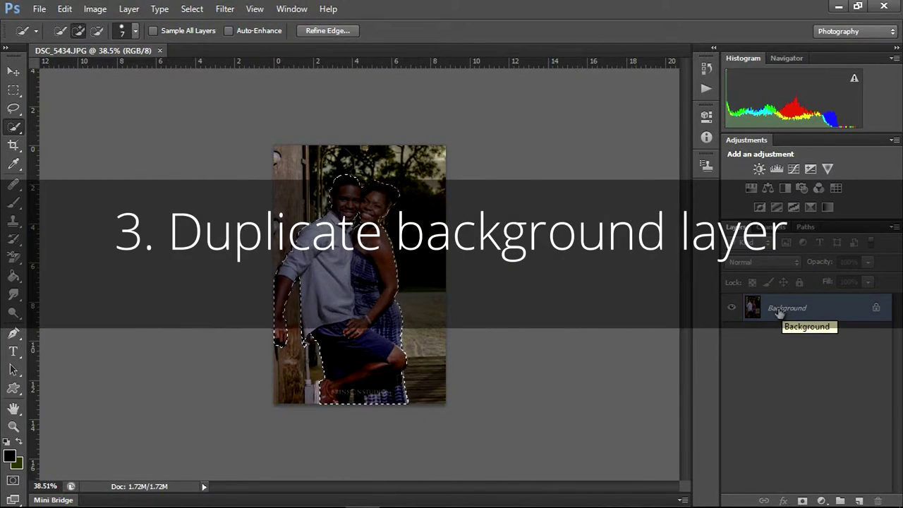
Step: Duplicate Background, Content-Aware fill the couple's area on the copy, then duplicate Background again
{"action": "left_click_drag", "start_coordinate": [779, 312], "coordinate": [860, 500]}
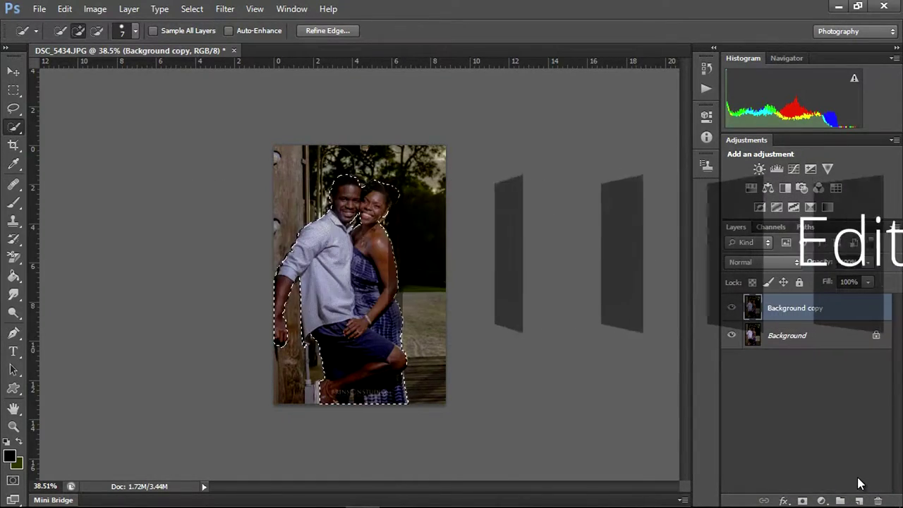
{"action": "left_click", "coordinate": [64, 9]}
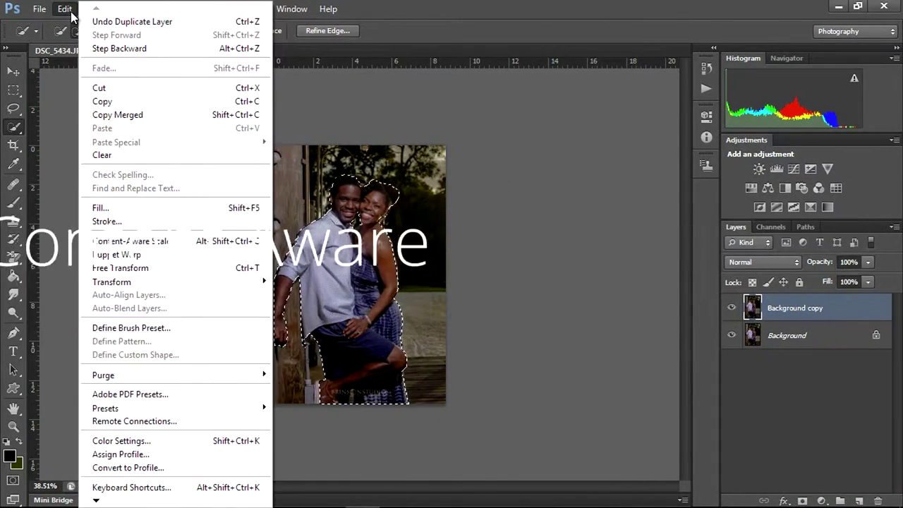
{"action": "left_click", "coordinate": [124, 213]}
{"action": "left_click", "coordinate": [582, 130]}
{"action": "left_click", "coordinate": [564, 151]}
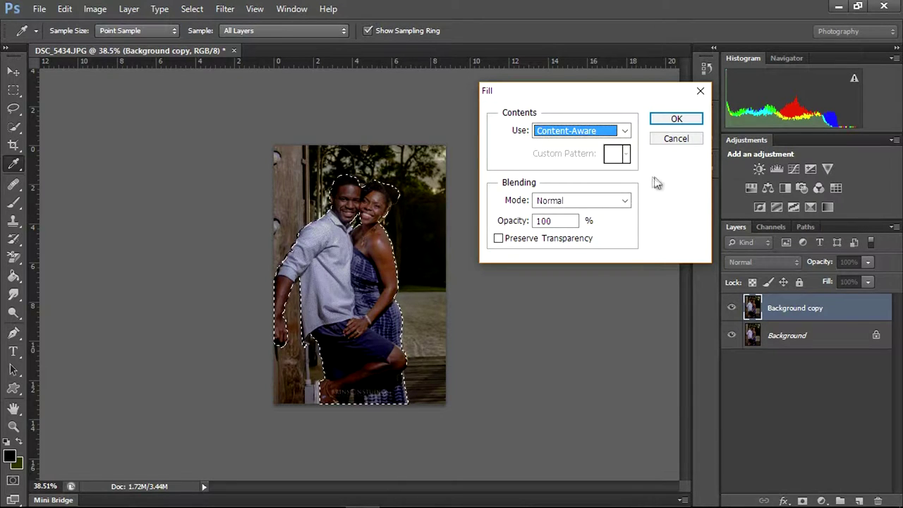
{"action": "left_click", "coordinate": [666, 120]}
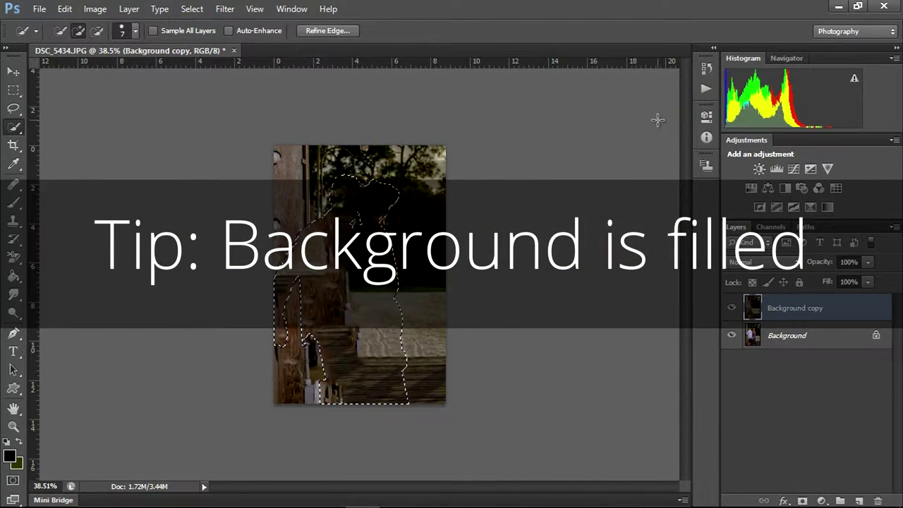
{"action": "left_click", "coordinate": [794, 339]}
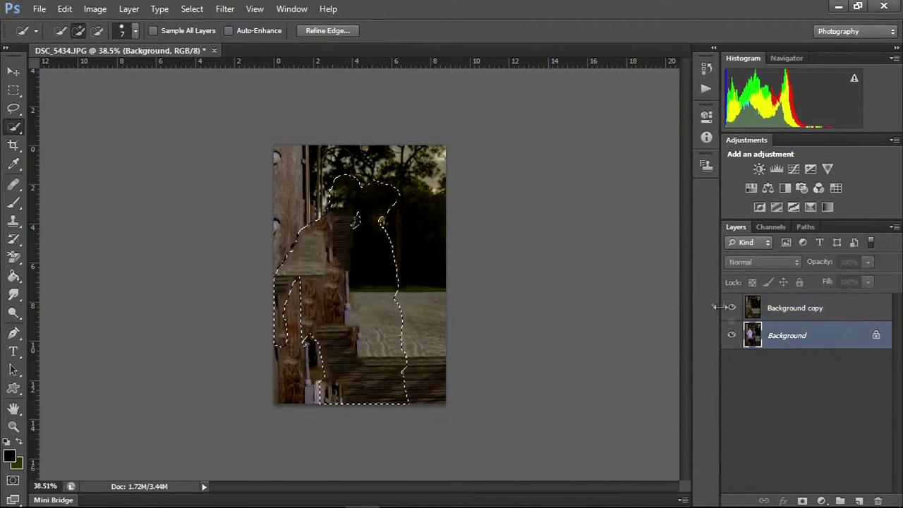
{"action": "left_click_drag", "start_coordinate": [732, 319], "coordinate": [862, 499]}
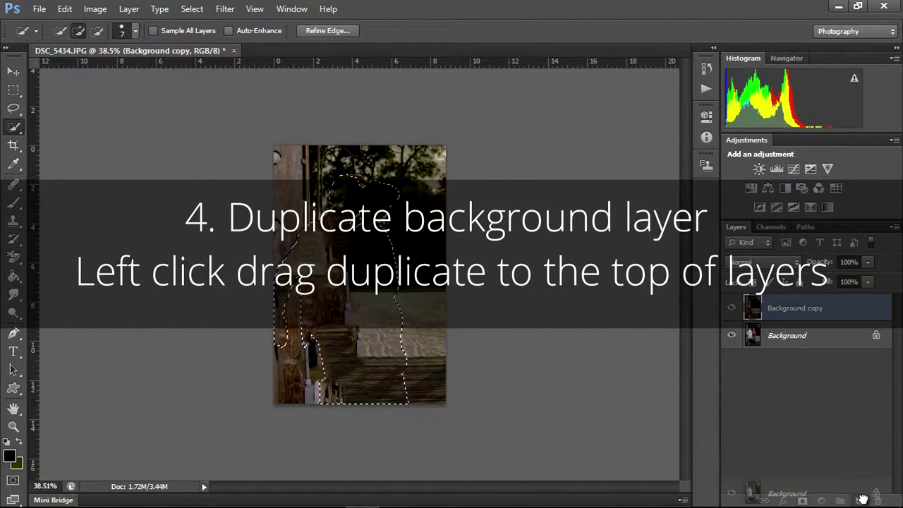
Step: Move Background copy 2, holding the original couple, to the top of the layer stack
{"action": "left_click_drag", "start_coordinate": [791, 343], "coordinate": [790, 319]}
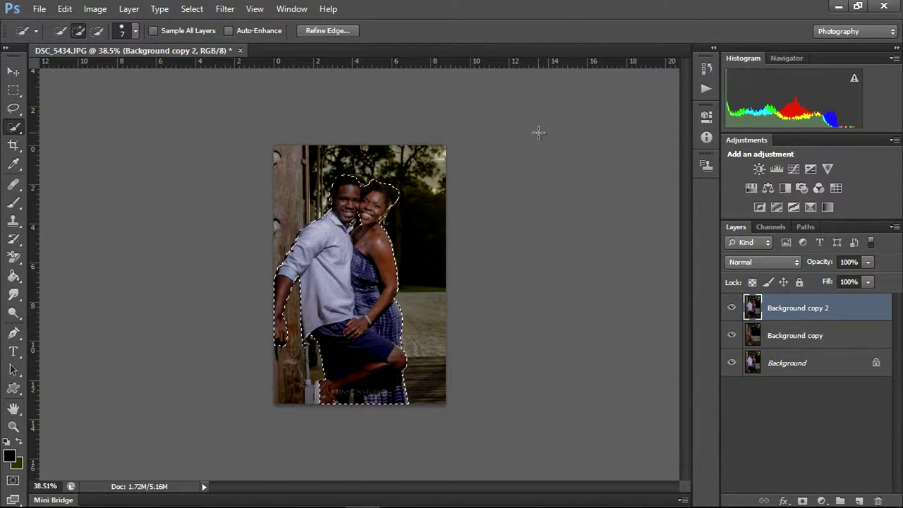
{"action": "left_click", "coordinate": [224, 9]}
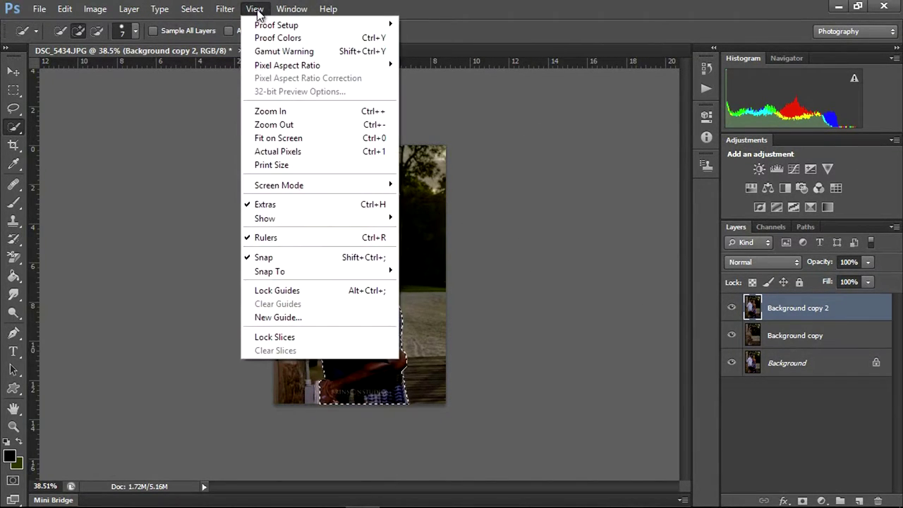
{"action": "left_click", "coordinate": [215, 151]}
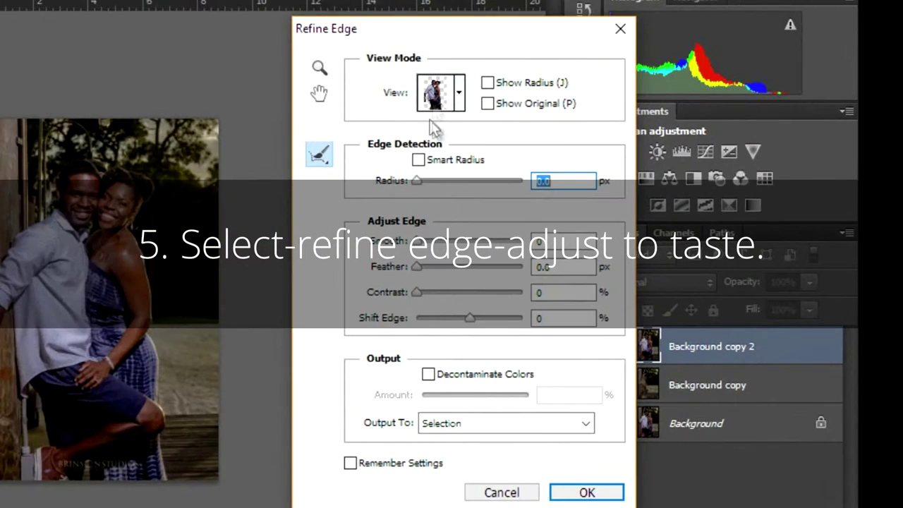
Step: Refine the edge On White with Smooth 70, Feather 4.2 px, Shift Edge -35%, output to layer mask
{"action": "left_click", "coordinate": [488, 103]}
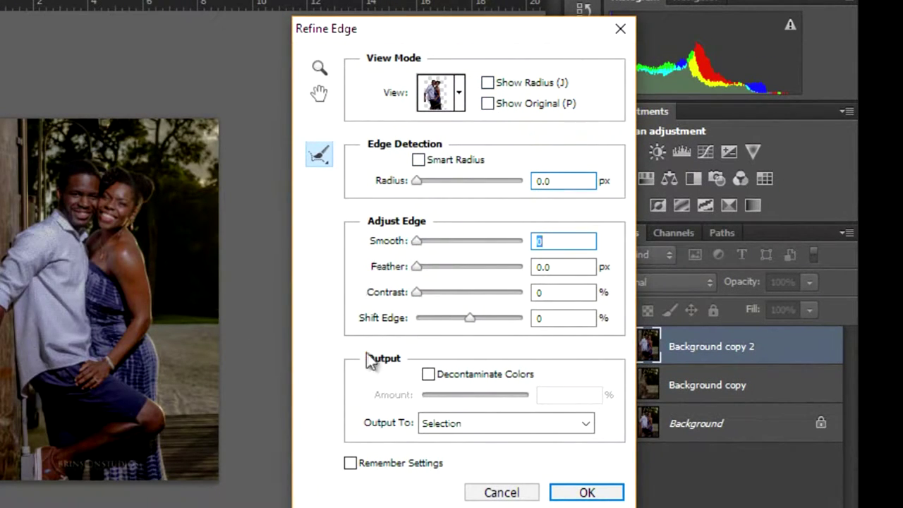
{"action": "left_click", "coordinate": [585, 424]}
{"action": "left_click", "coordinate": [585, 424]}
{"action": "left_click", "coordinate": [460, 92]}
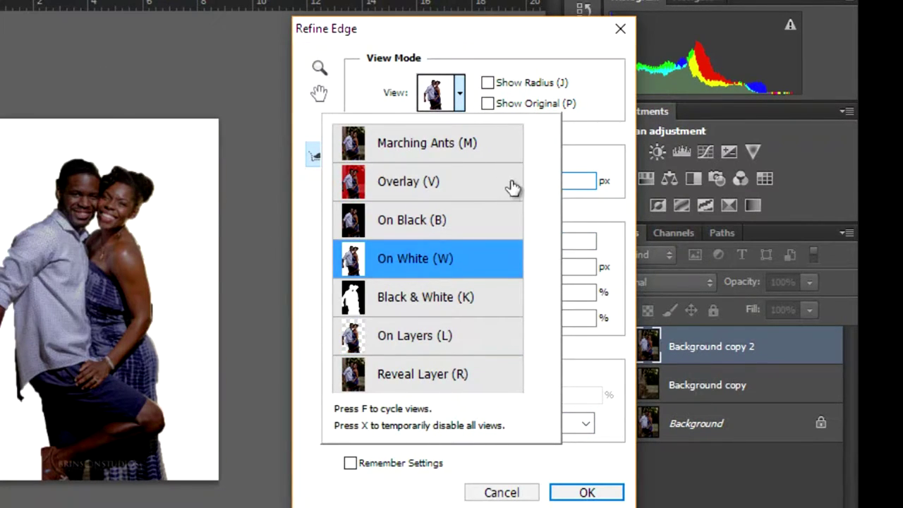
{"action": "left_click", "coordinate": [452, 258]}
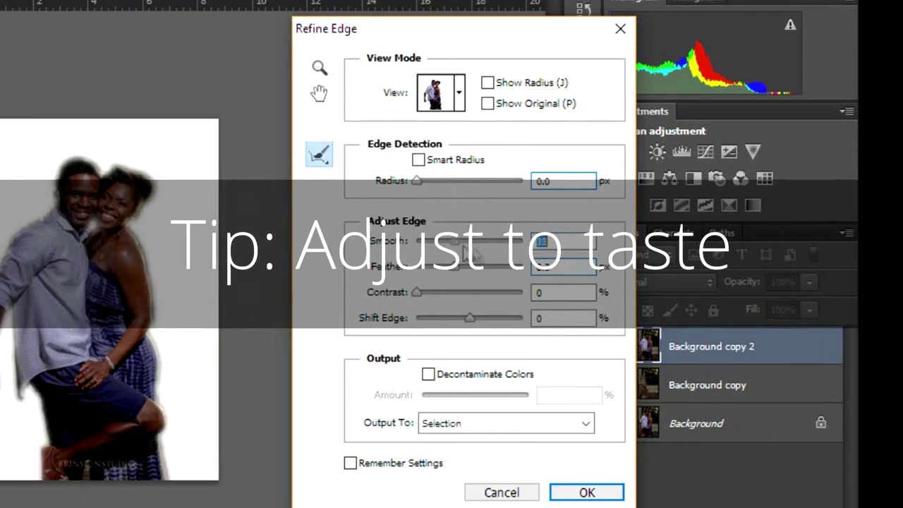
{"action": "left_click", "coordinate": [564, 241]}
{"action": "type", "text": "70"}
{"action": "mouse_move", "coordinate": [434, 314]}
{"action": "left_mouse_down"}
{"action": "mouse_move", "coordinate": [499, 318]}
{"action": "mouse_move", "coordinate": [451, 319]}
{"action": "left_mouse_up"}
{"action": "mouse_move", "coordinate": [454, 267]}
{"action": "left_mouse_down"}
{"action": "mouse_move", "coordinate": [430, 272]}
{"action": "mouse_move", "coordinate": [441, 275]}
{"action": "left_mouse_up"}
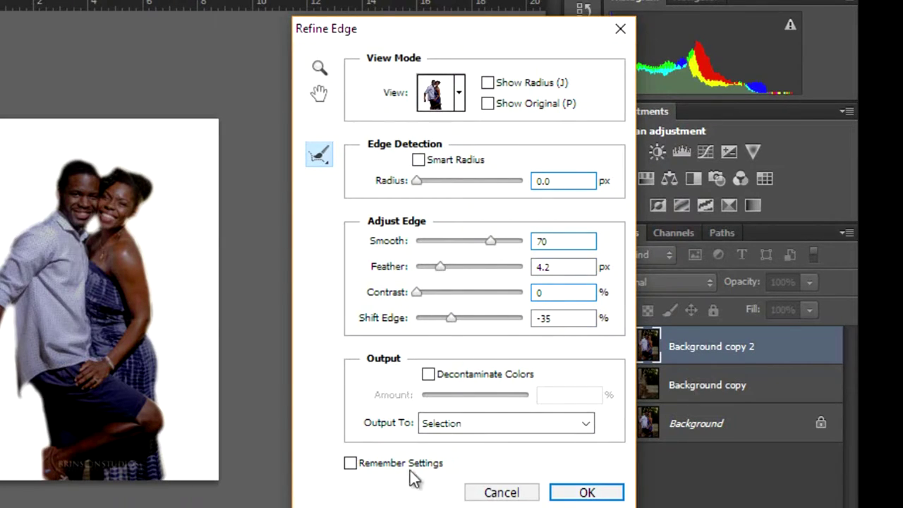
{"action": "left_click", "coordinate": [585, 424]}
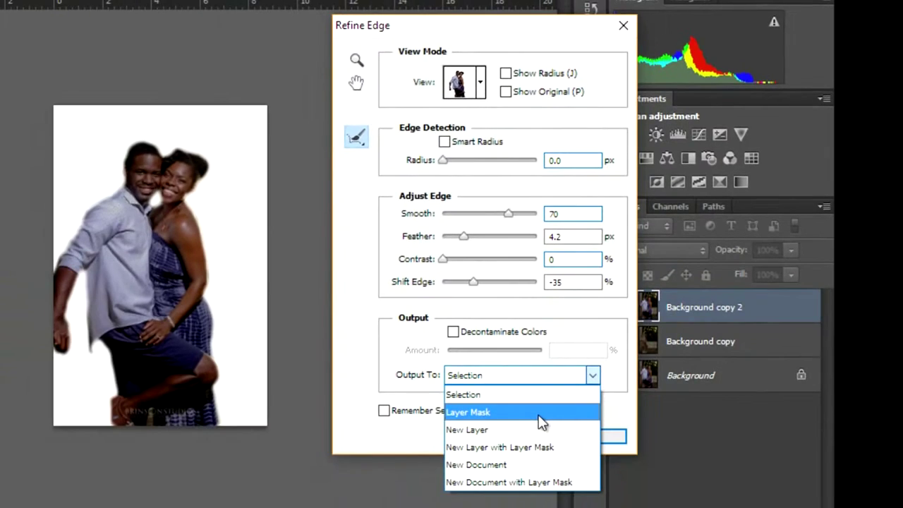
{"action": "left_click", "coordinate": [499, 421]}
{"action": "left_click", "coordinate": [610, 438]}
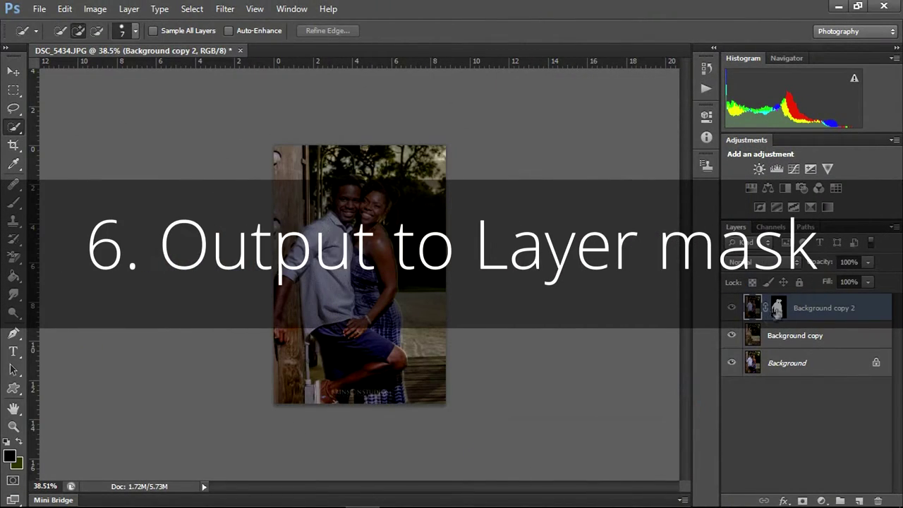
Step: Touch up the couple's mask around the man's hair while the lower layers are hidden
{"action": "left_click_drag", "start_coordinate": [732, 336], "coordinate": [732, 363]}
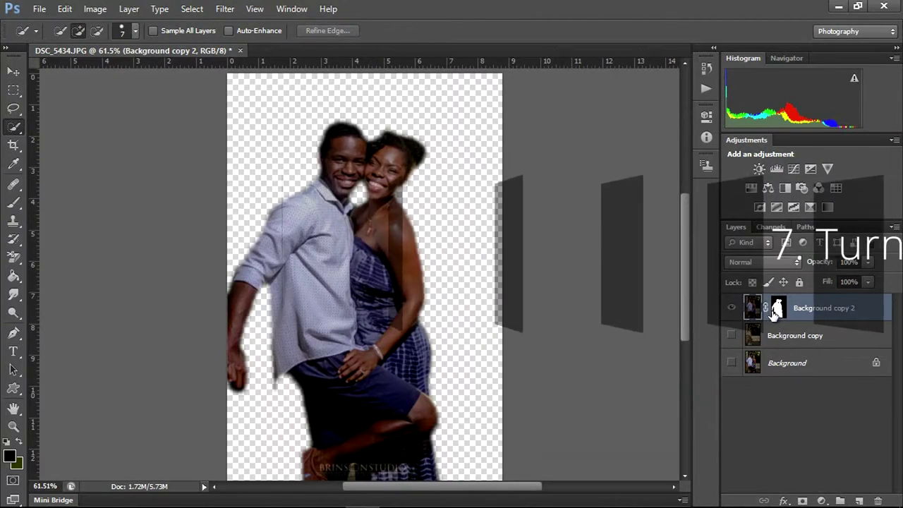
{"action": "left_click", "coordinate": [14, 202]}
{"action": "left_click_drag", "start_coordinate": [329, 146], "coordinate": [323, 137]}
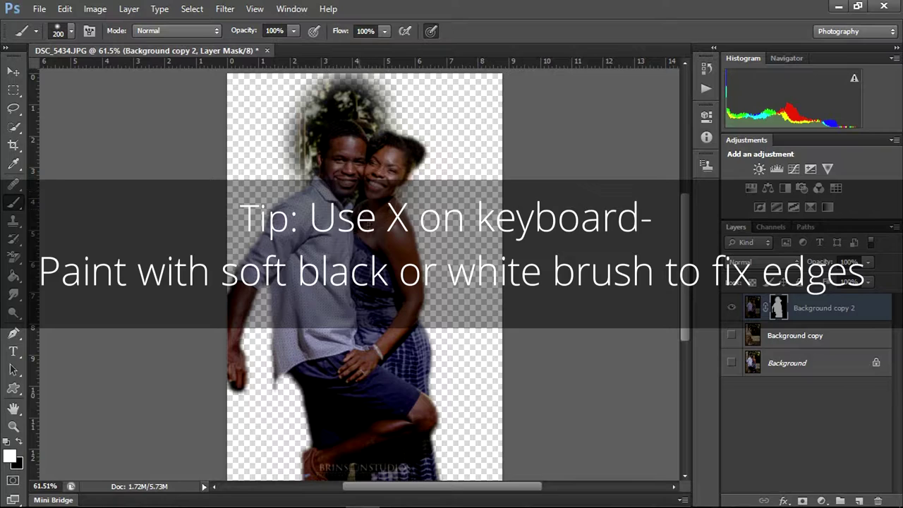
{"action": "left_click_drag", "start_coordinate": [732, 337], "coordinate": [732, 363]}
Step: Hide Background copy 2 so only the Content-Aware filled scenery shows
{"action": "scroll", "coordinate": [611, 332], "scroll_direction": "down", "scroll_amount": 1}
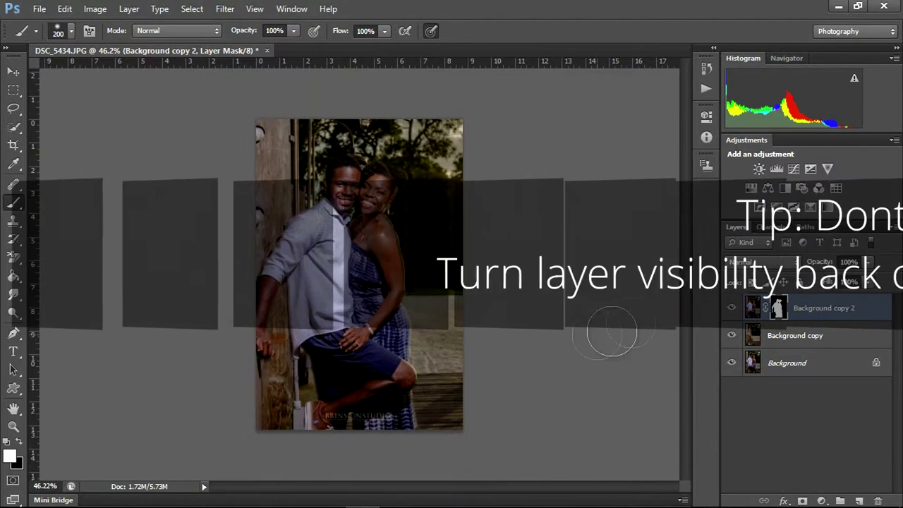
{"action": "left_click", "coordinate": [732, 308]}
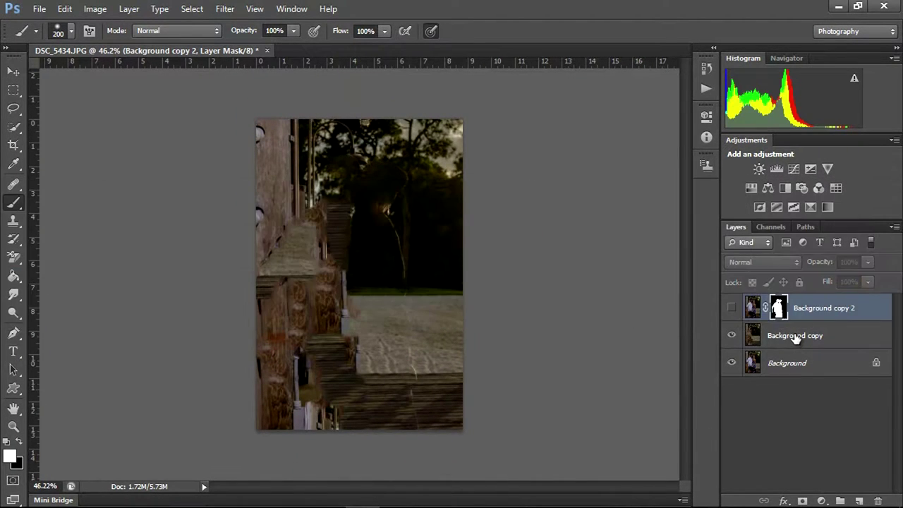
{"action": "double_click", "coordinate": [790, 336]}
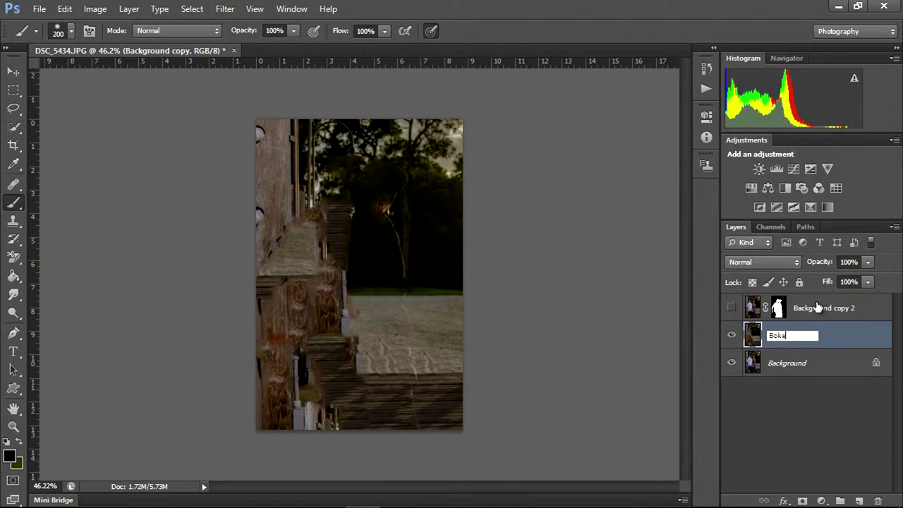
{"action": "type", "text": "Bokeh"}
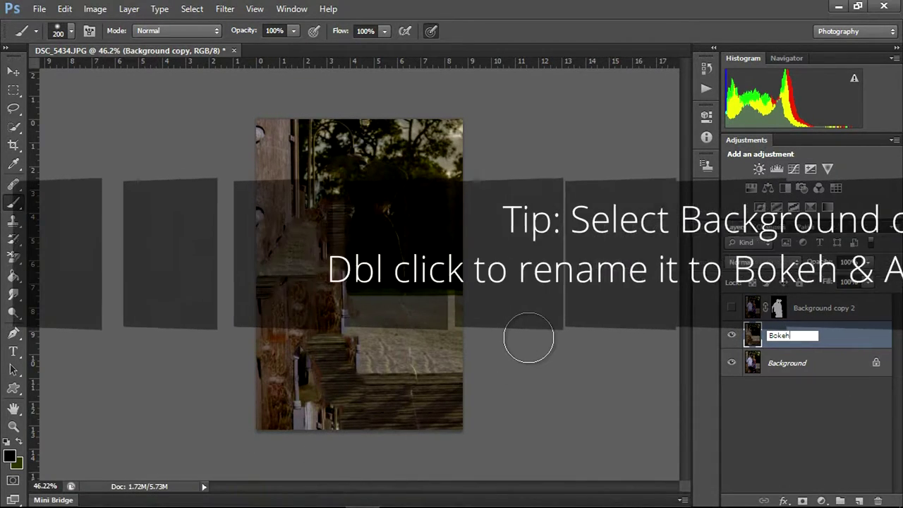
Step: Confirm 'Bokeh' as the new name of the Background copy layer
{"action": "key", "text": "Return"}
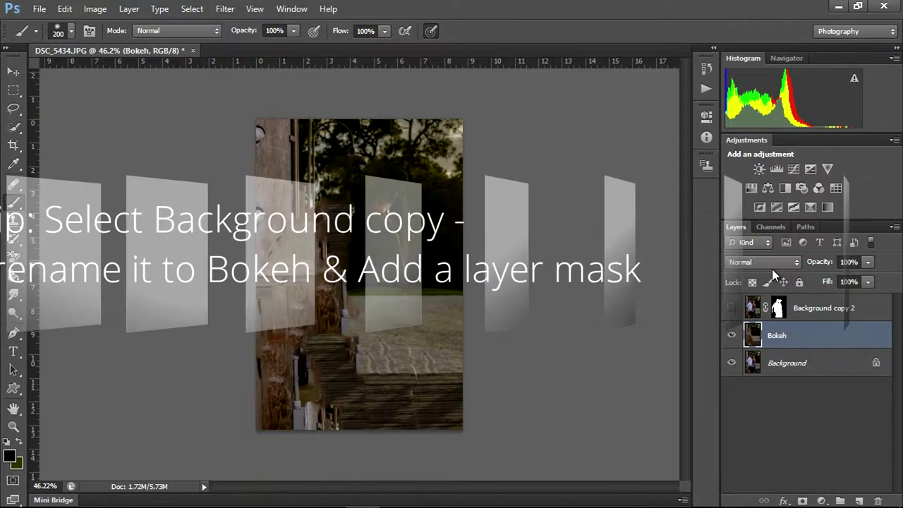
{"action": "left_click", "coordinate": [218, 10]}
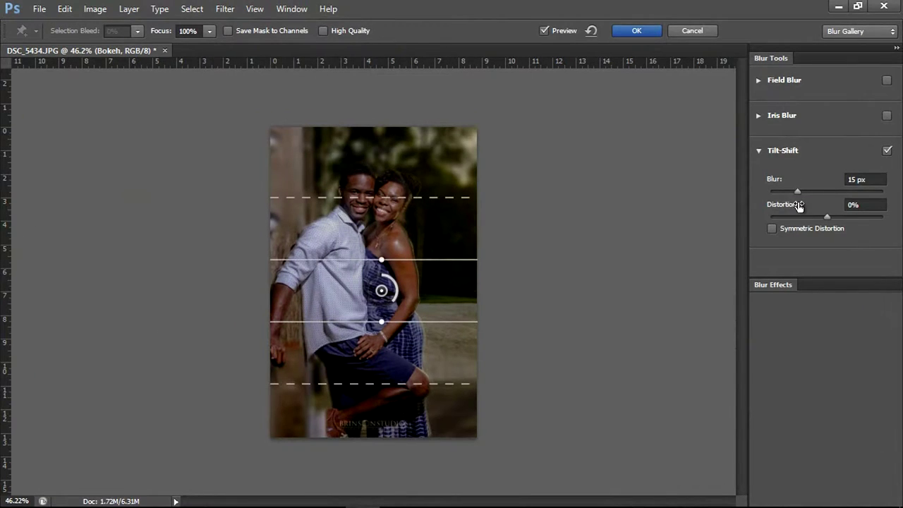
Step: Set the Tilt-Shift blur to about 32 px and place its focus lines, nearly level, near the photo's bottom
{"action": "left_click_drag", "start_coordinate": [798, 191], "coordinate": [812, 192]}
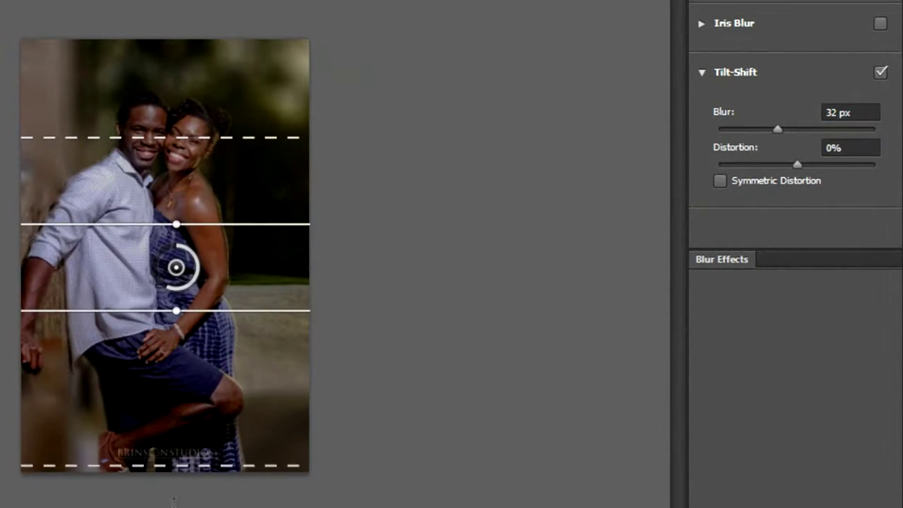
{"action": "left_click_drag", "start_coordinate": [175, 266], "coordinate": [169, 431]}
{"action": "key", "text": "ctrl+minus"}
{"action": "left_click_drag", "start_coordinate": [171, 343], "coordinate": [164, 491]}
{"action": "mouse_move", "coordinate": [168, 409]}
{"action": "left_mouse_down"}
{"action": "mouse_move", "coordinate": [188, 101]}
{"action": "mouse_move", "coordinate": [170, 358]}
{"action": "left_mouse_up"}
{"action": "left_click_drag", "start_coordinate": [168, 466], "coordinate": [163, 471]}
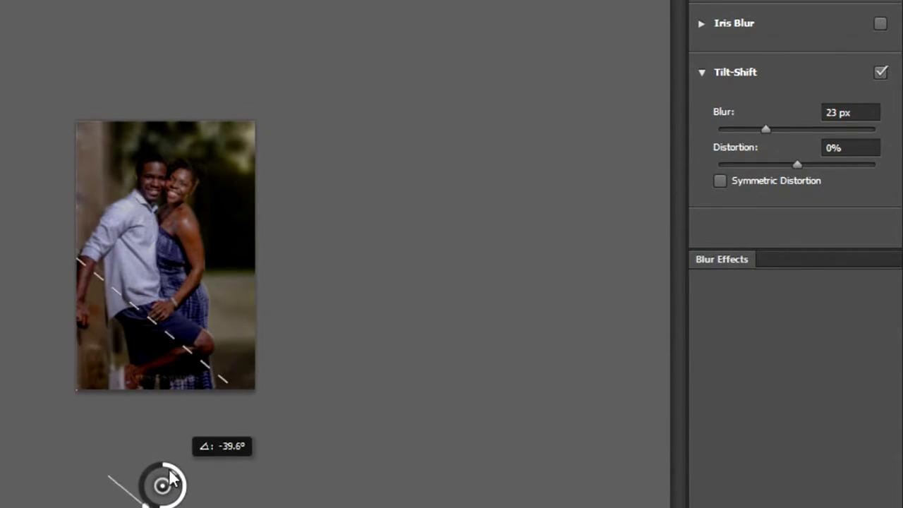
{"action": "key", "text": "ctrl+plus"}
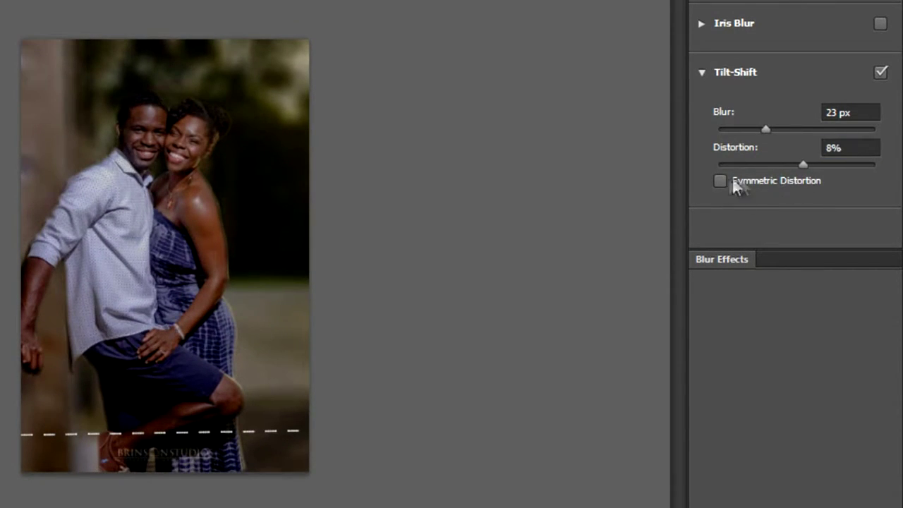
Step: Set Light Bokeh 31%, Bokeh Color 4%, Light Range 121–132, and raise the blur amount
{"action": "left_click", "coordinate": [713, 260]}
{"action": "left_click_drag", "start_coordinate": [705, 326], "coordinate": [761, 341]}
{"action": "mouse_move", "coordinate": [761, 384]}
{"action": "left_mouse_down"}
{"action": "mouse_move", "coordinate": [800, 377]}
{"action": "mouse_move", "coordinate": [710, 369]}
{"action": "left_mouse_up"}
{"action": "left_click_drag", "start_coordinate": [800, 437], "coordinate": [789, 436]}
{"action": "mouse_move", "coordinate": [755, 136]}
{"action": "left_mouse_down"}
{"action": "mouse_move", "coordinate": [803, 139]}
{"action": "mouse_move", "coordinate": [755, 148]}
{"action": "mouse_move", "coordinate": [789, 147]}
{"action": "mouse_move", "coordinate": [775, 144]}
{"action": "left_mouse_up"}
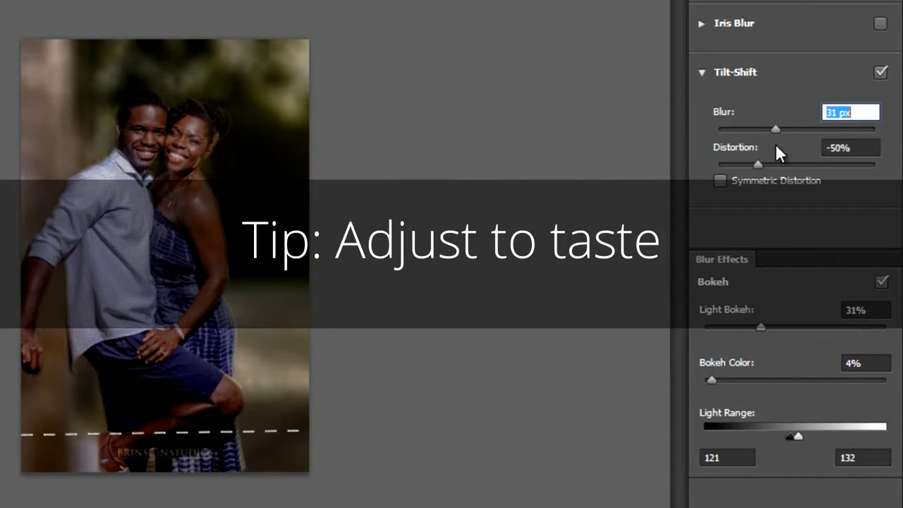
Step: Widen the Light Range, set Bokeh Color 33%, and add a 16 px Iris Blur and 3 px Field Blur
{"action": "mouse_move", "coordinate": [798, 436]}
{"action": "left_mouse_down"}
{"action": "mouse_move", "coordinate": [809, 437]}
{"action": "mouse_move", "coordinate": [778, 437]}
{"action": "mouse_move", "coordinate": [832, 438]}
{"action": "left_mouse_up"}
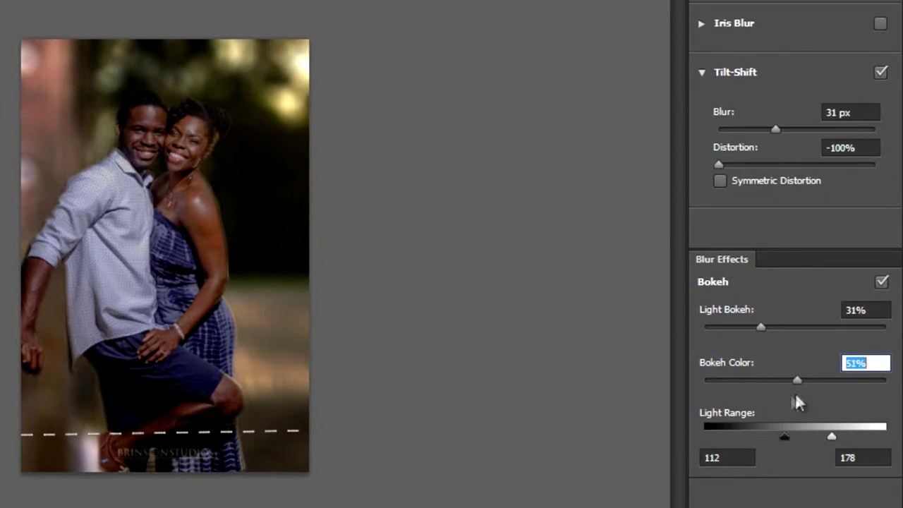
{"action": "left_click_drag", "start_coordinate": [795, 402], "coordinate": [768, 413]}
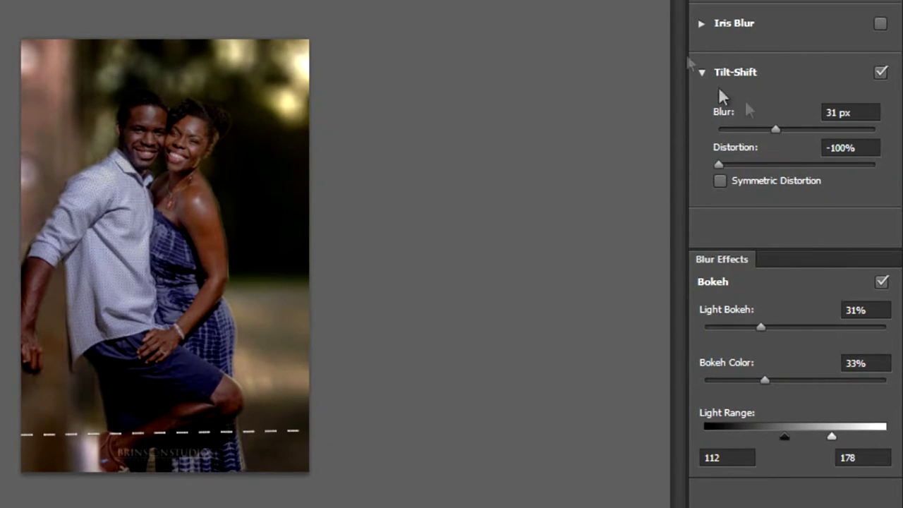
{"action": "left_click", "coordinate": [702, 29]}
{"action": "left_click_drag", "start_coordinate": [755, 91], "coordinate": [757, 88]}
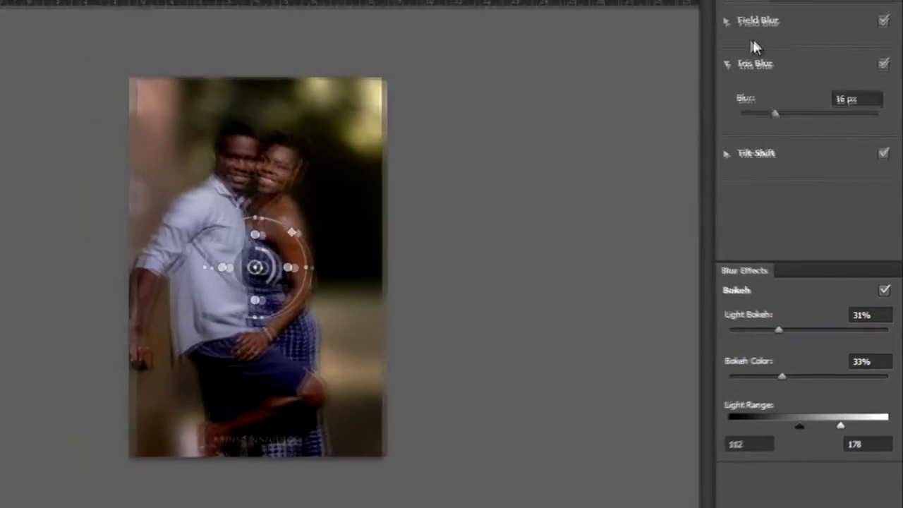
{"action": "left_click", "coordinate": [776, 80]}
{"action": "mouse_move", "coordinate": [795, 120]}
{"action": "left_mouse_down"}
{"action": "mouse_move", "coordinate": [769, 120]}
{"action": "mouse_move", "coordinate": [778, 121]}
{"action": "left_mouse_up"}
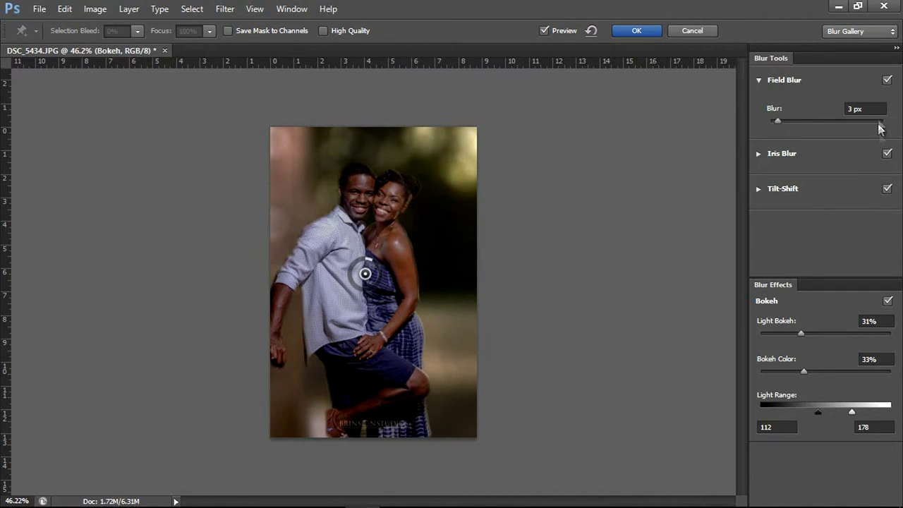
Step: Turn off Field Blur, set Bokeh Color 32% and Light Bokeh 30%, lower Light Range, and apply
{"action": "left_click", "coordinate": [887, 153]}
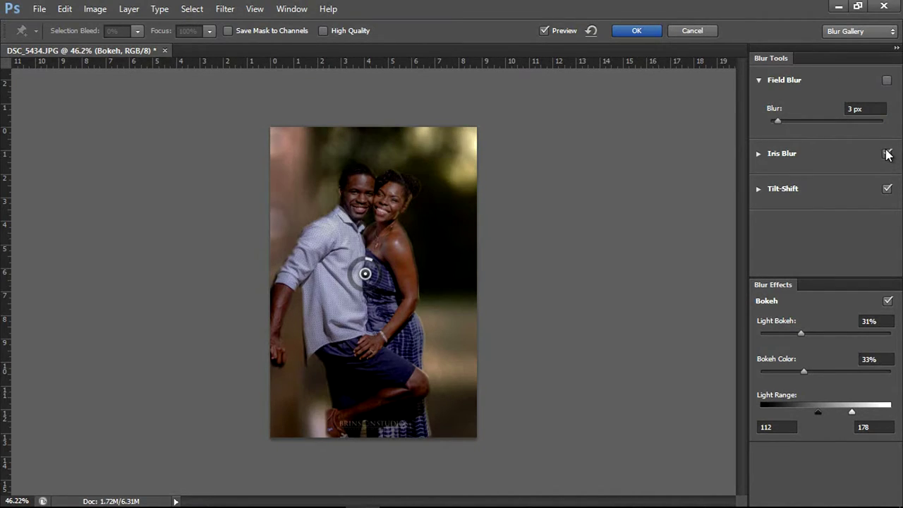
{"action": "left_click_drag", "start_coordinate": [801, 379], "coordinate": [804, 374]}
{"action": "left_click_drag", "start_coordinate": [801, 333], "coordinate": [801, 335]}
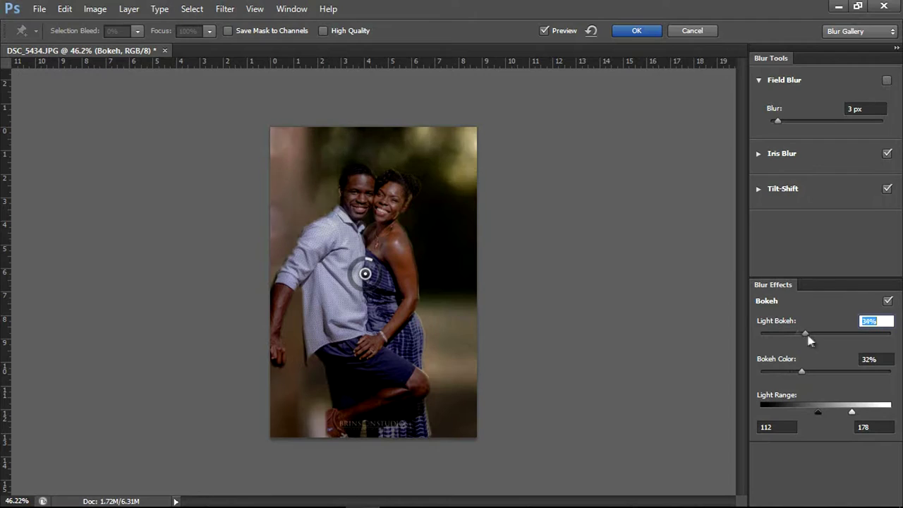
{"action": "left_click_drag", "start_coordinate": [852, 412], "coordinate": [841, 414]}
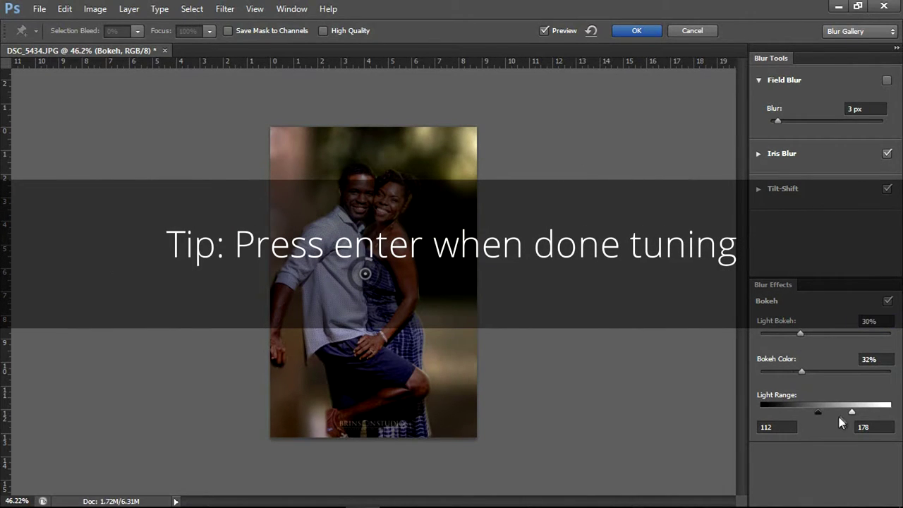
{"action": "key", "text": "Return"}
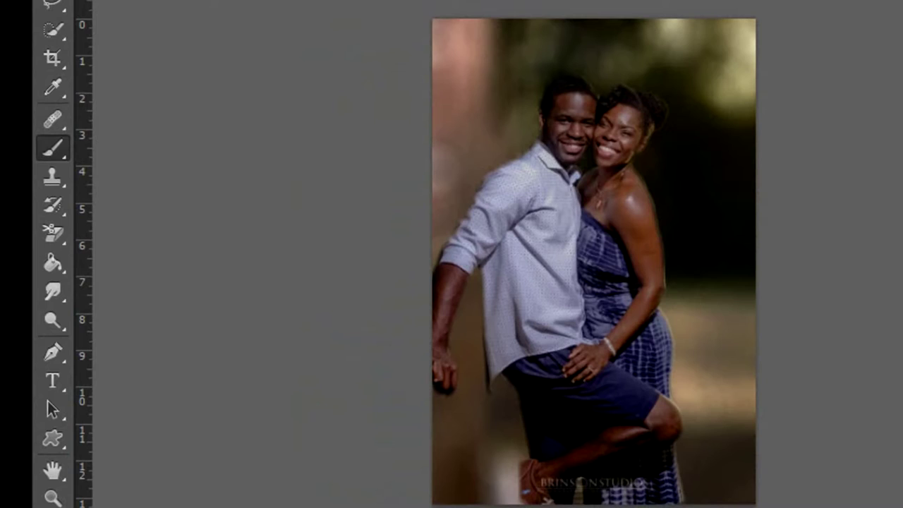
Step: Add a layer mask to Bokeh and set black paint at 51% brush opacity for masking the couple
{"action": "key", "text": "ctrl+z"}
{"action": "key", "text": "ctrl+z"}
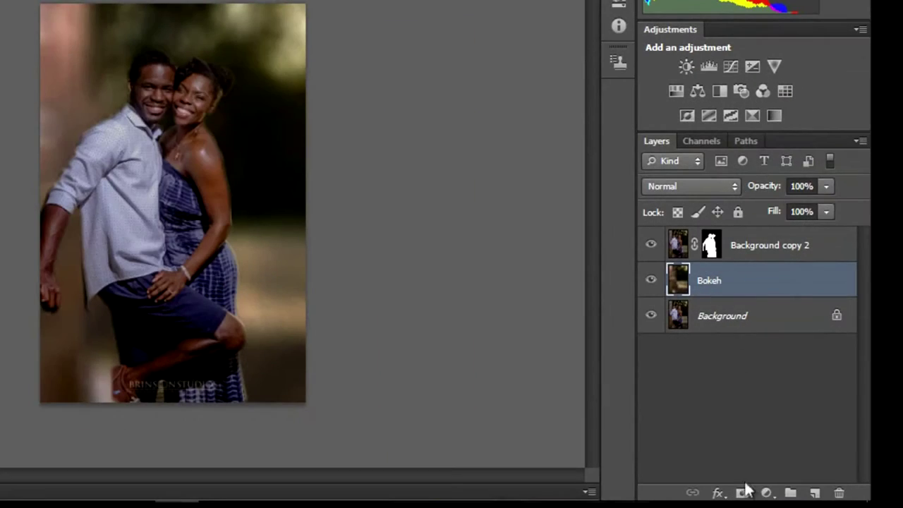
{"action": "left_click", "coordinate": [743, 492]}
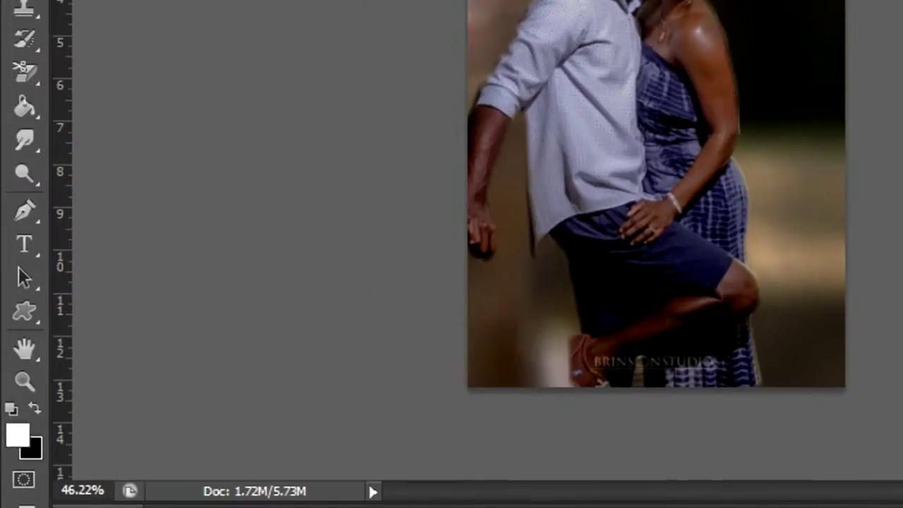
{"action": "key", "text": "x"}
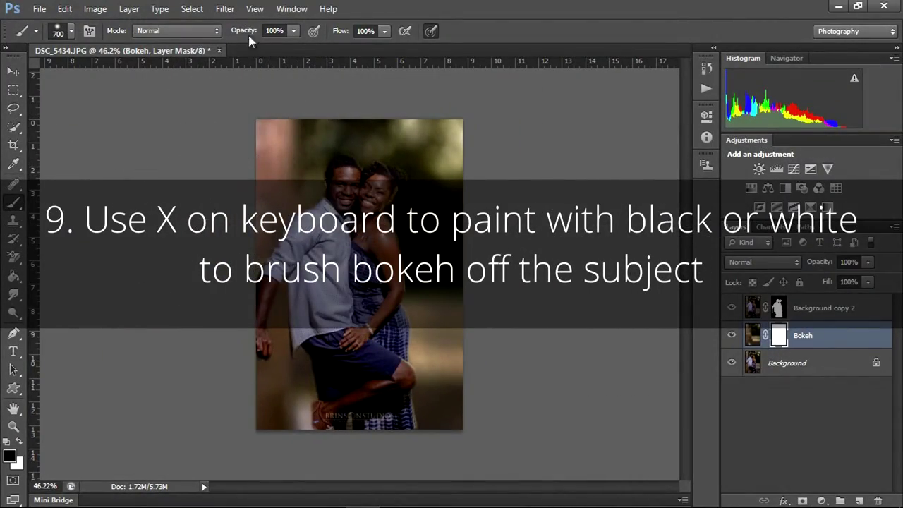
{"action": "key", "text": "7"}
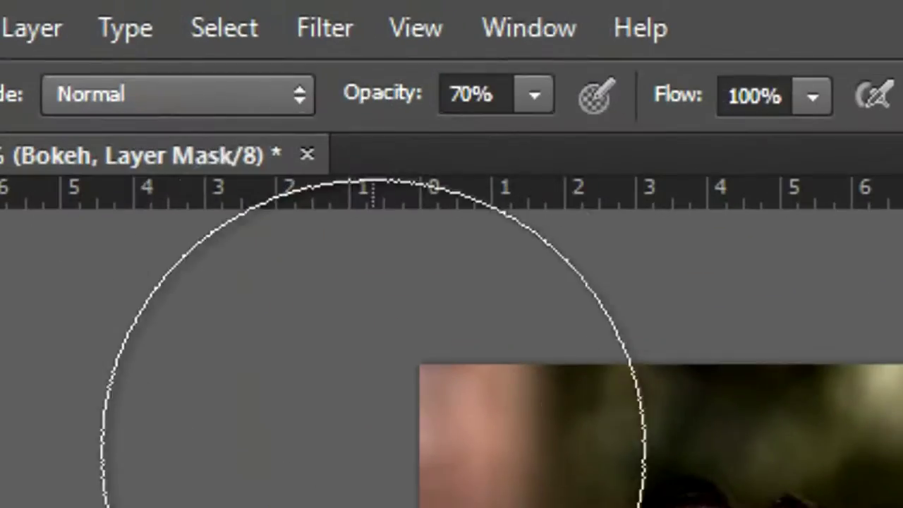
{"action": "key", "text": "5"}
{"action": "key", "text": "1"}
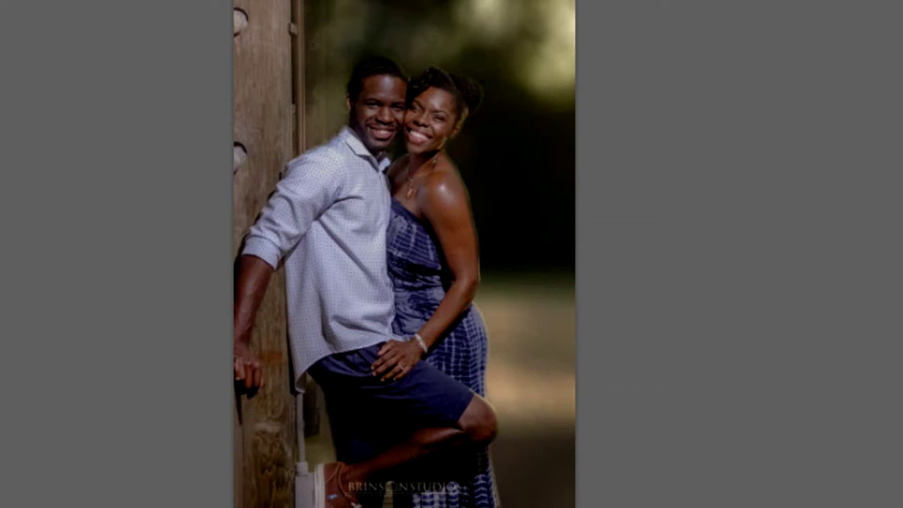
{"action": "key", "text": "ctrl+plus"}
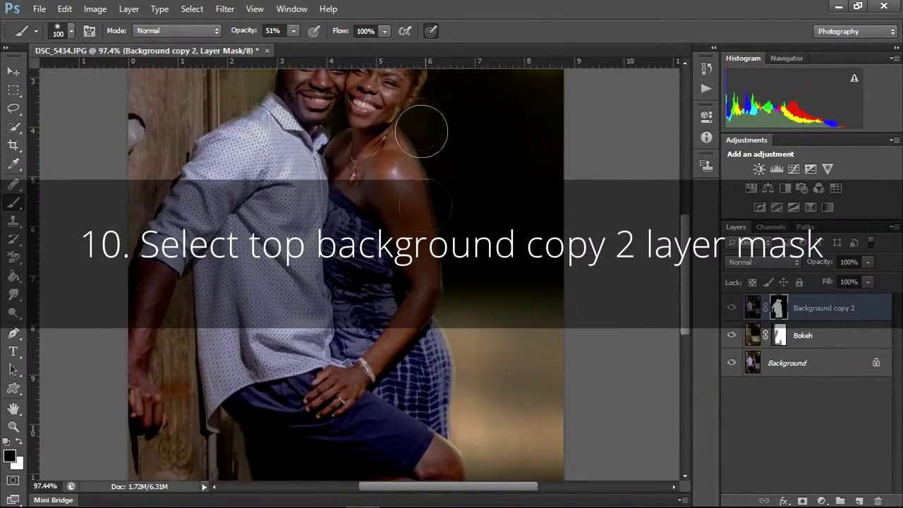
Step: Touch up the Background copy 2 mask near the neck and earring, then switch to black and a 30 px brush
{"action": "key", "text": "x"}
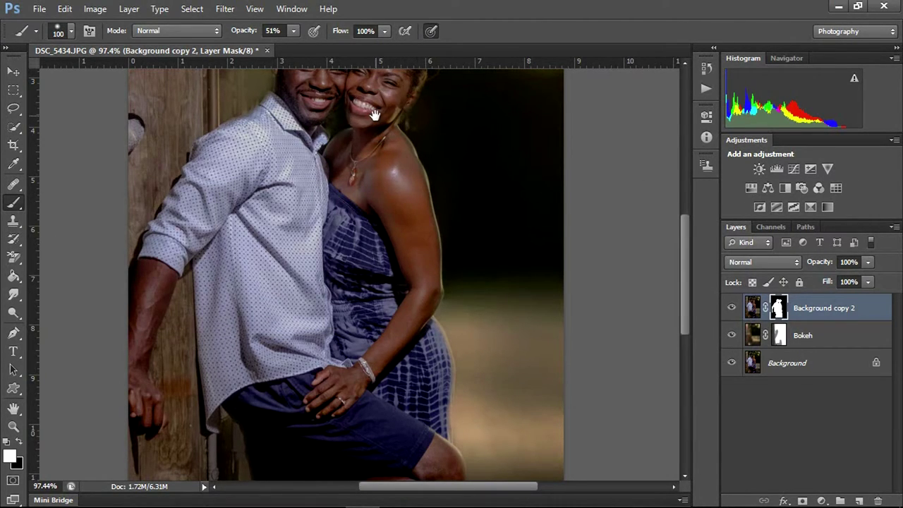
{"action": "left_click_drag", "start_coordinate": [375, 114], "coordinate": [369, 213]}
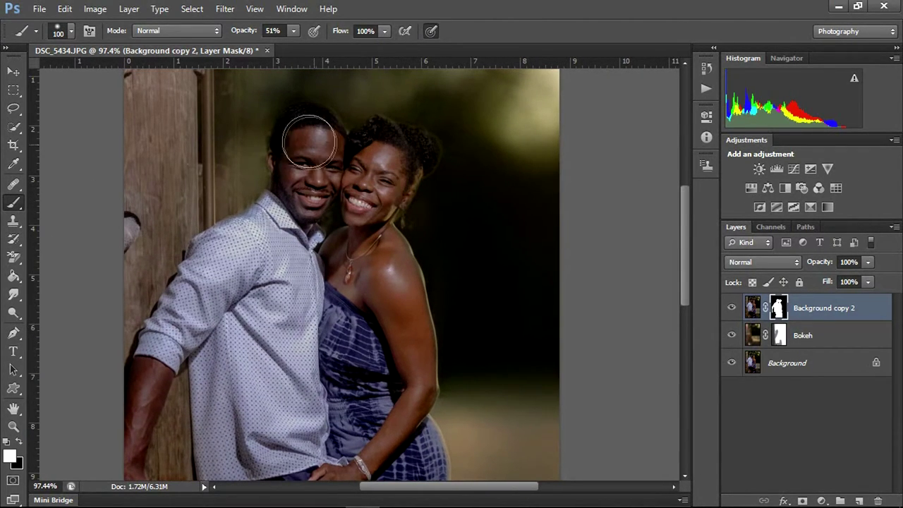
{"action": "key", "text": "x"}
{"action": "key", "text": "bracketleft"}
{"action": "key", "text": "bracketleft"}
{"action": "key", "text": "bracketleft"}
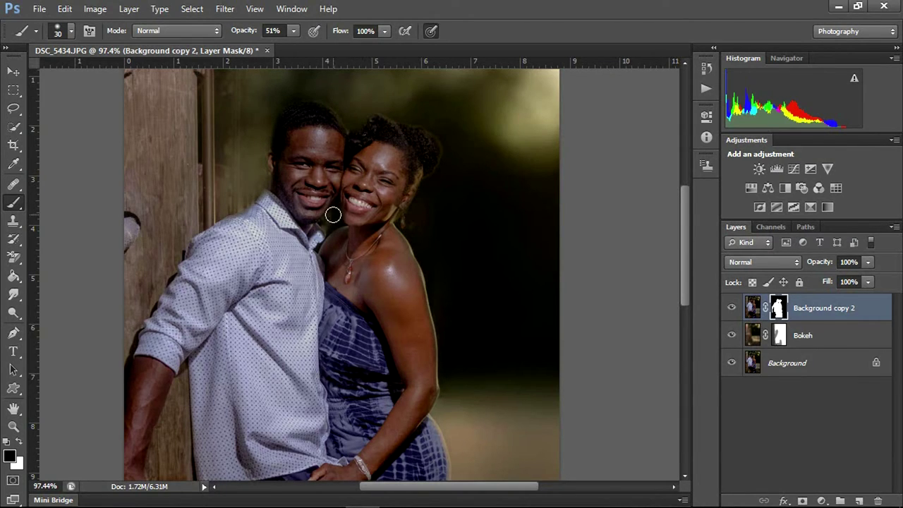
{"action": "scroll", "coordinate": [431, 215], "scroll_direction": "up", "scroll_amount": 3}
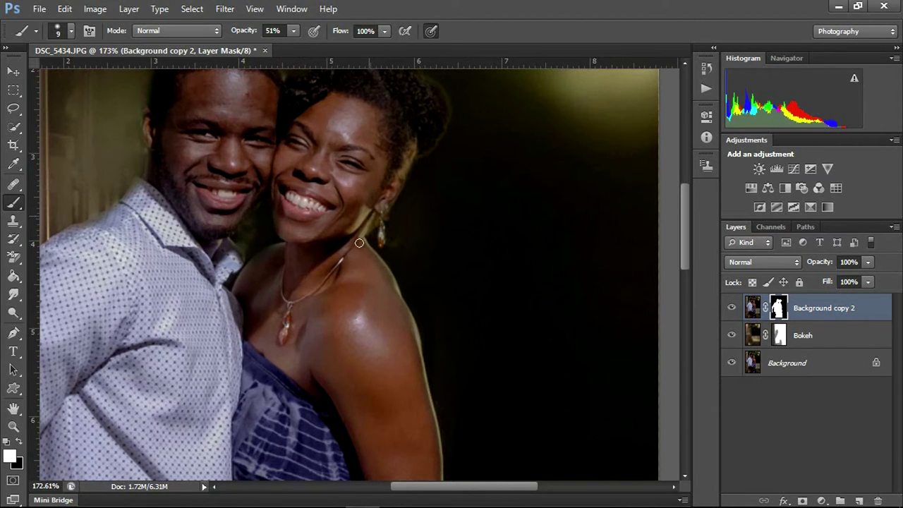
{"action": "scroll", "coordinate": [359, 243], "scroll_direction": "down", "scroll_amount": 3}
{"action": "scroll", "coordinate": [360, 242], "scroll_direction": "down", "scroll_amount": 3}
Step: Compare Snapshot 1 and Snapshot 2 in the History panel, finishing on Snapshot 1
{"action": "left_click", "coordinate": [706, 68]}
{"action": "left_click", "coordinate": [601, 130]}
{"action": "left_click", "coordinate": [608, 105]}
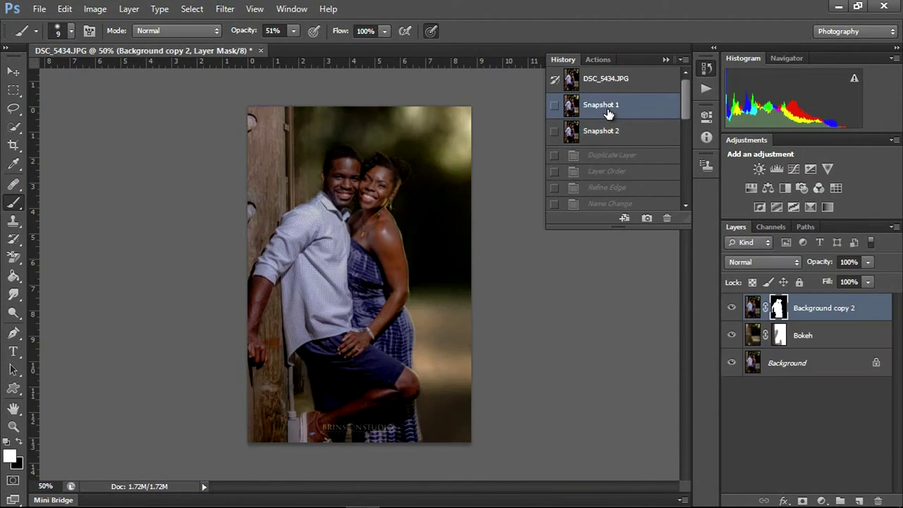
{"action": "left_click", "coordinate": [606, 132]}
{"action": "left_click", "coordinate": [602, 111]}
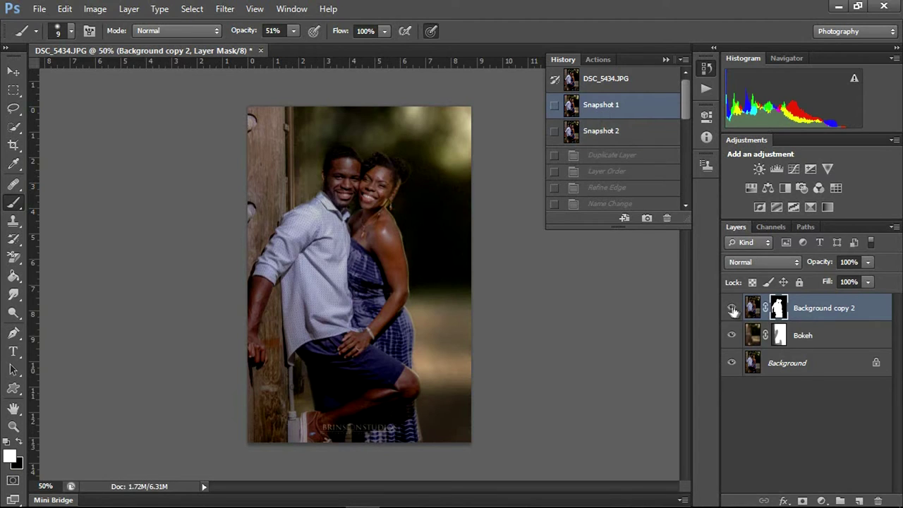